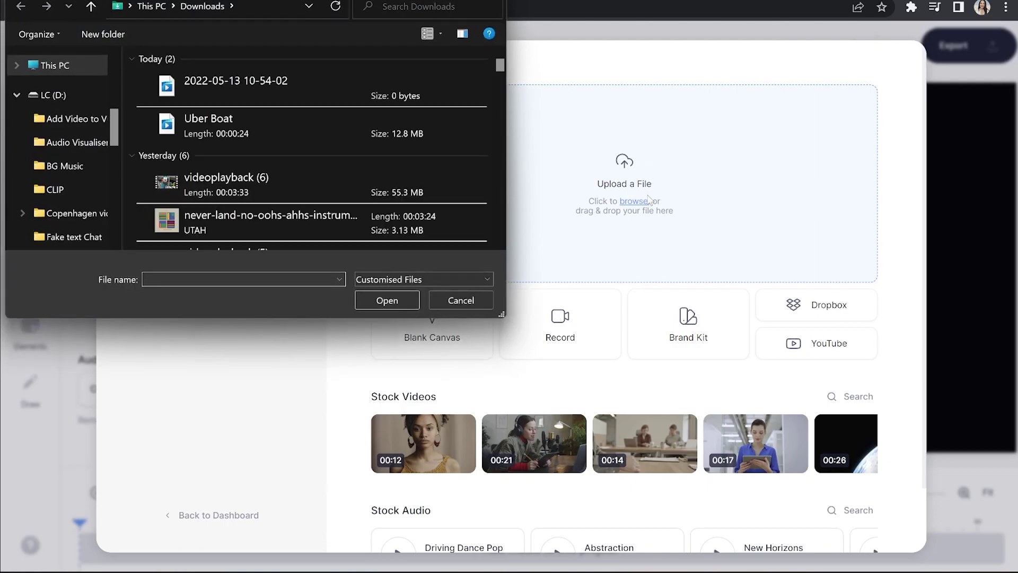
- Upload the 'Uber Boat' video from the Downloads folder into the project
left_click(288, 120)
double_click(288, 120)
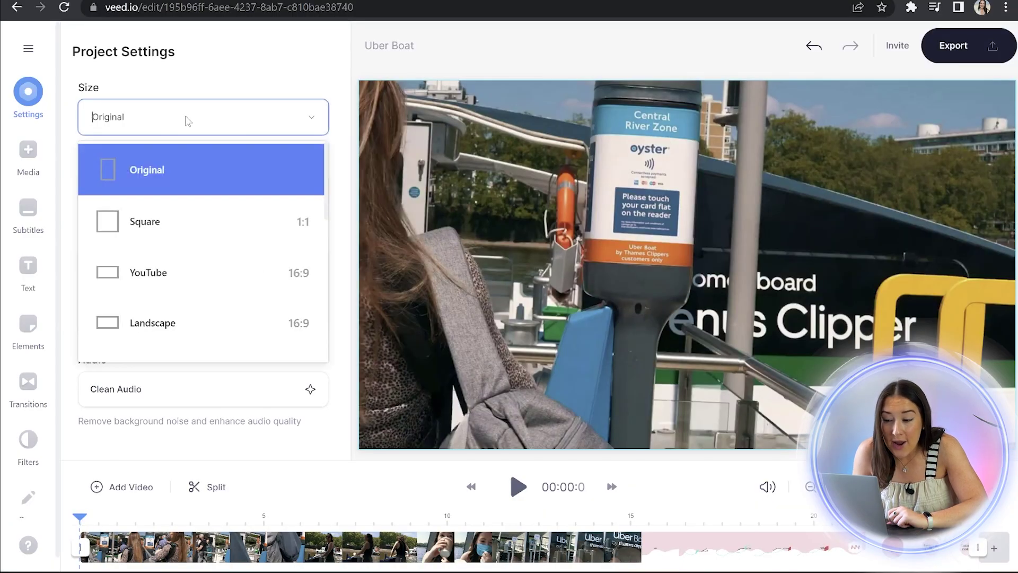
- Set the canvas size to Square and enlarge the Uber Boat clip across the upper canvas
scroll(215, 275, "down", 5)
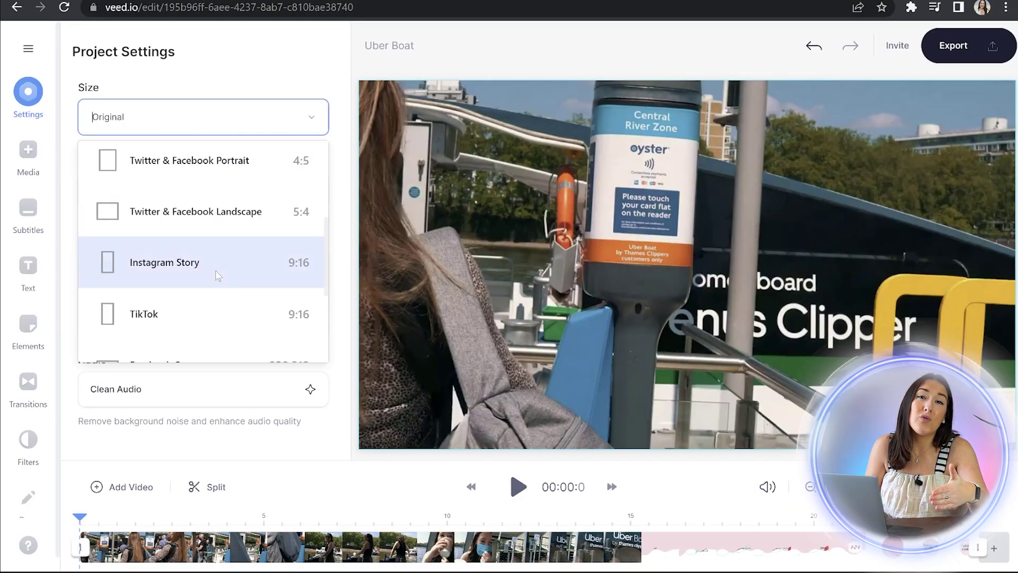
scroll(218, 275, "down", 2)
scroll(216, 272, "up", 7)
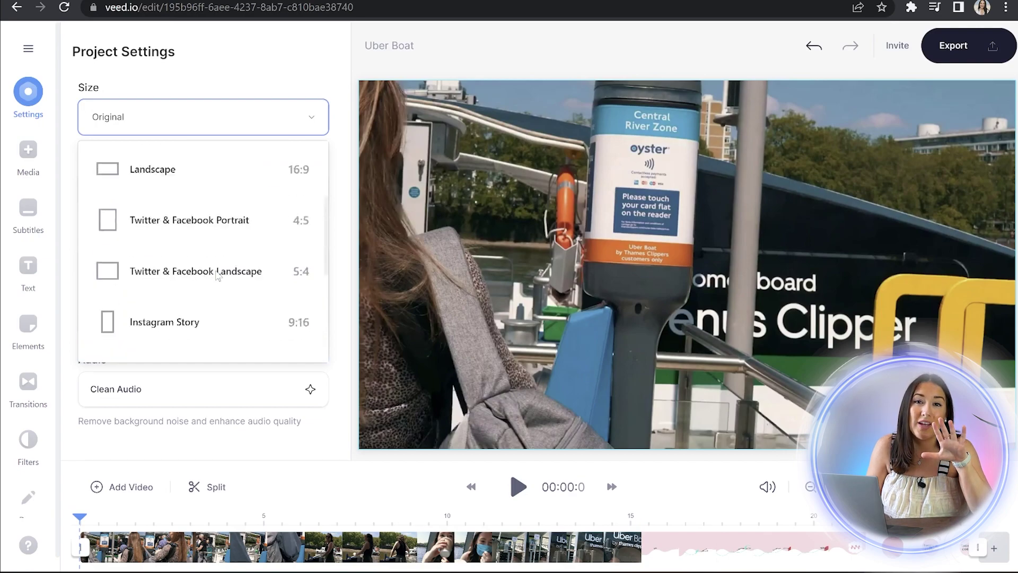
left_click(206, 224)
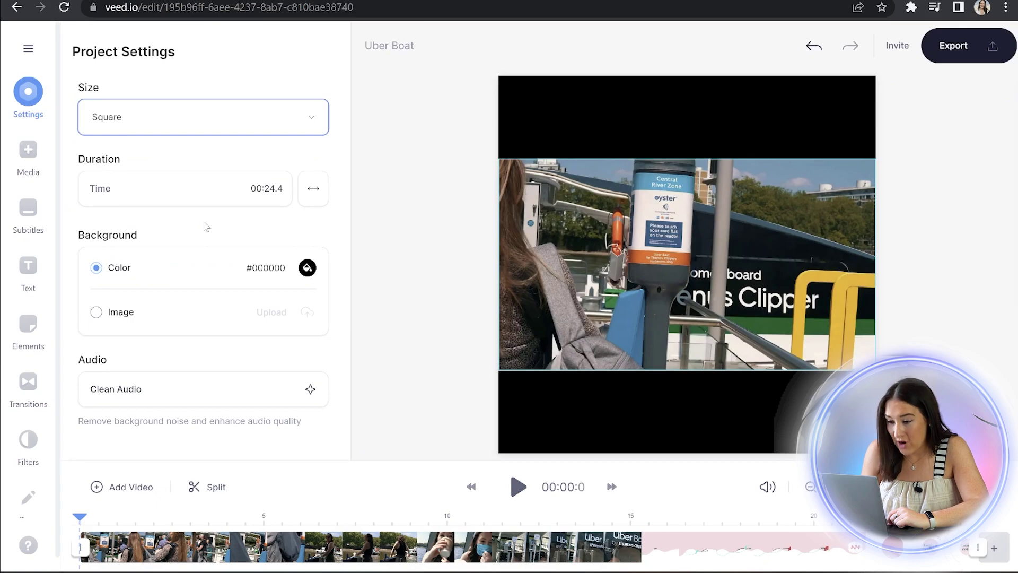
left_click(501, 163)
left_click_drag(496, 156, 499, 82)
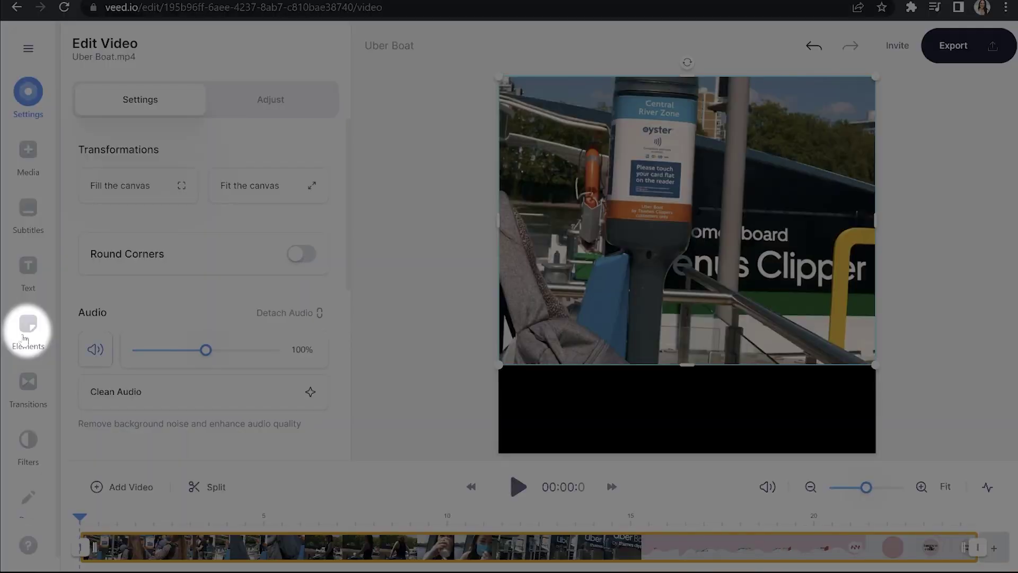
- Add a square shape, stretch it into a bottom bar, and fill it light blue #61BCF9
left_click(26, 332)
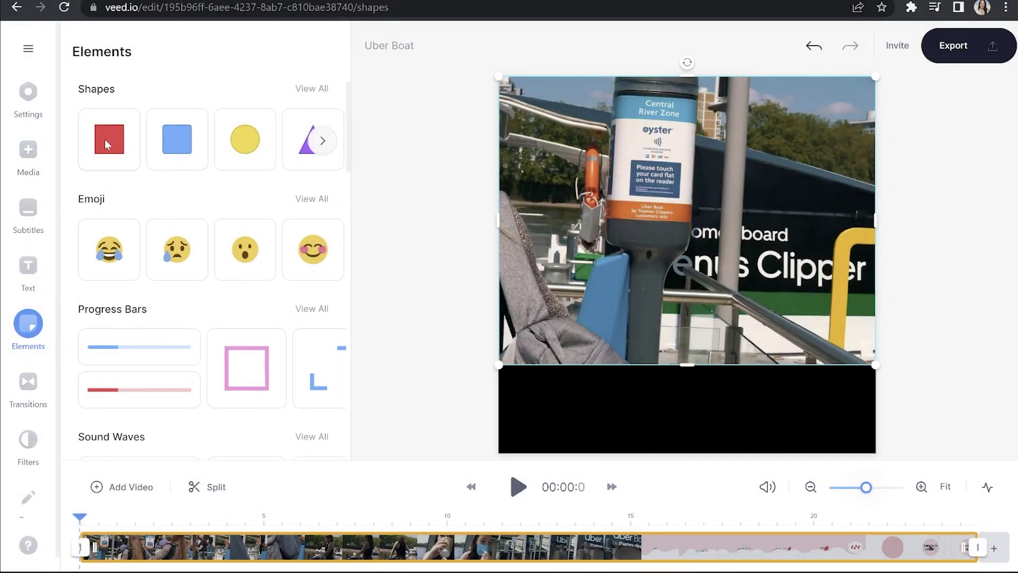
left_click(108, 143)
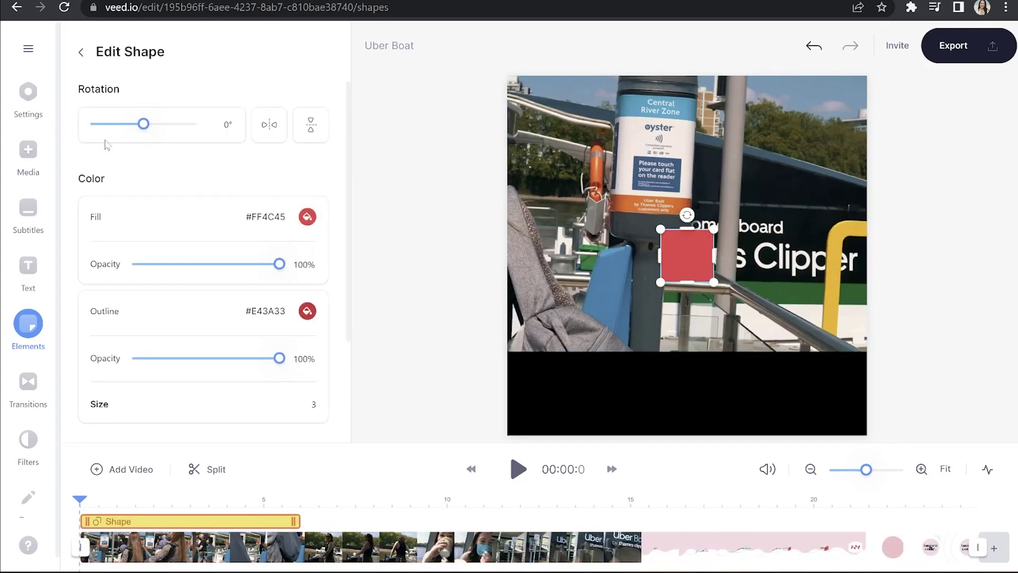
left_click_drag(682, 254, 865, 349)
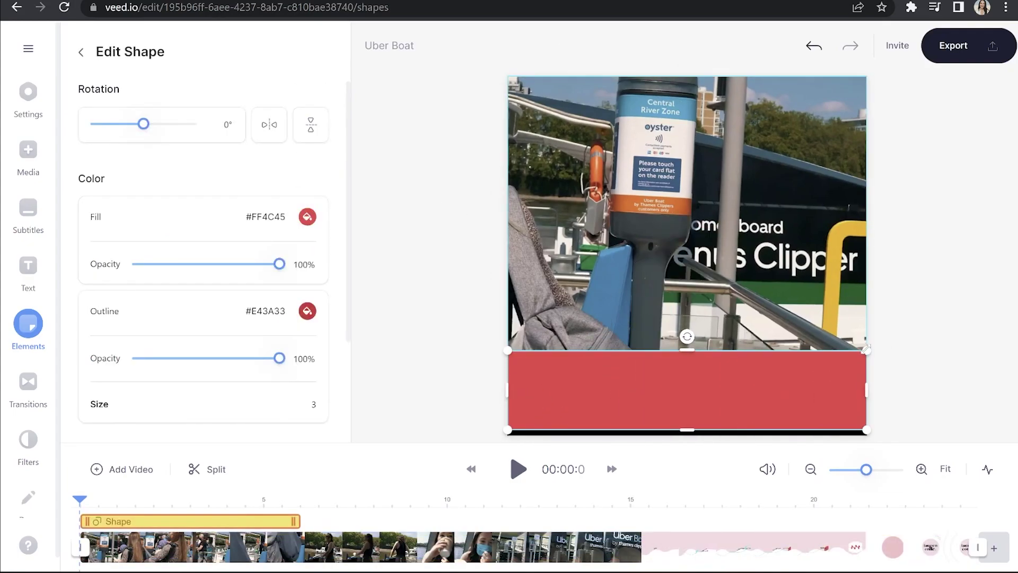
left_click(306, 217)
left_click(310, 434)
left_click(335, 200)
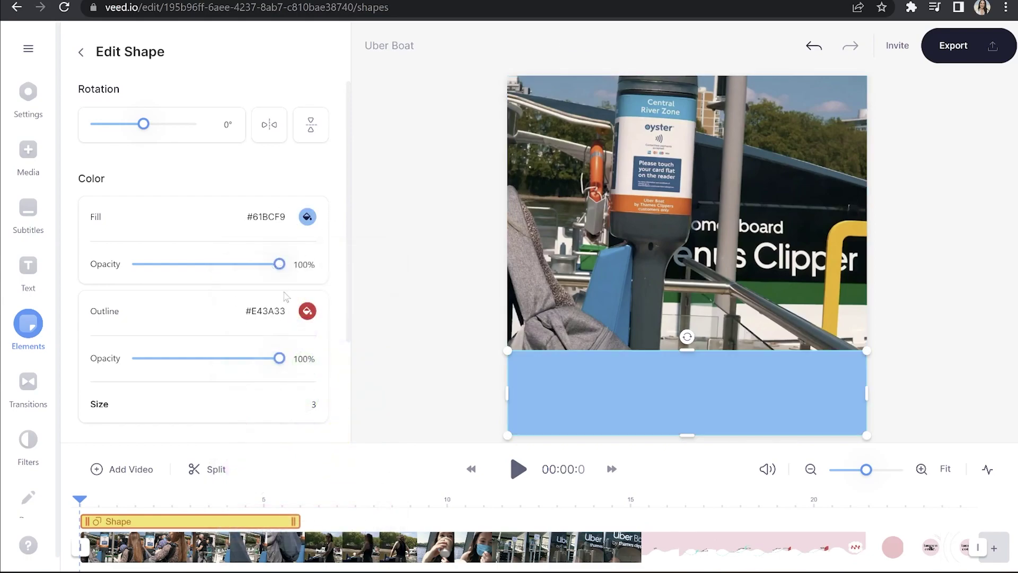
mouse_move(281, 265)
left_mouse_down()
mouse_move(250, 265)
mouse_move(279, 265)
left_mouse_up()
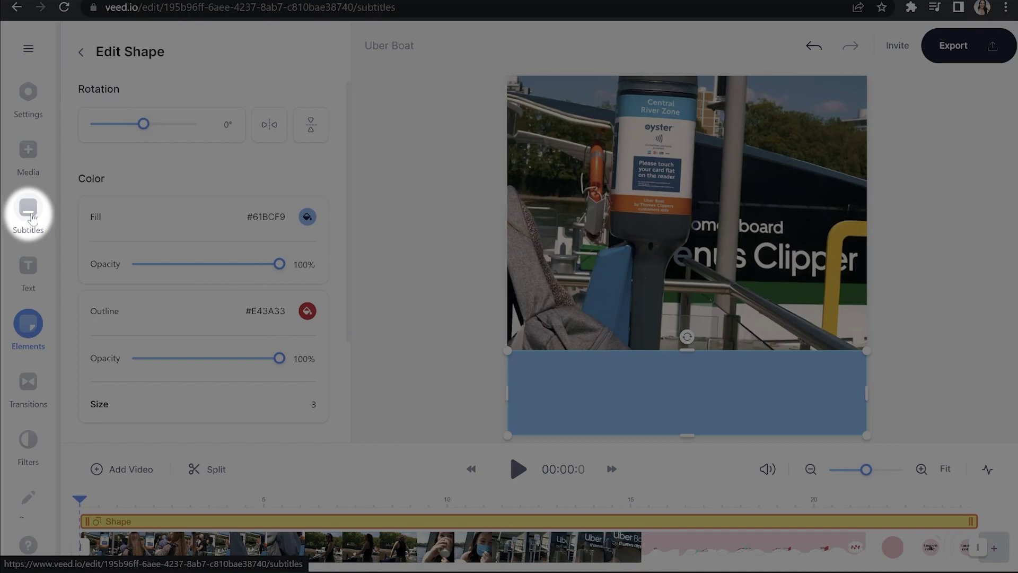
- Choose Auto Subtitle and keep English as the spoken language
left_click(28, 209)
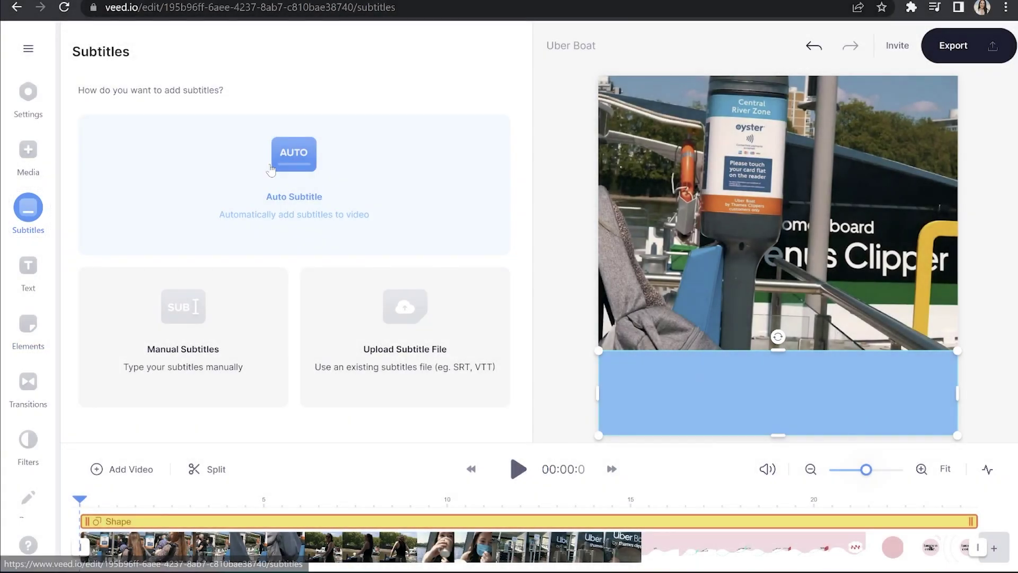
left_click(270, 169)
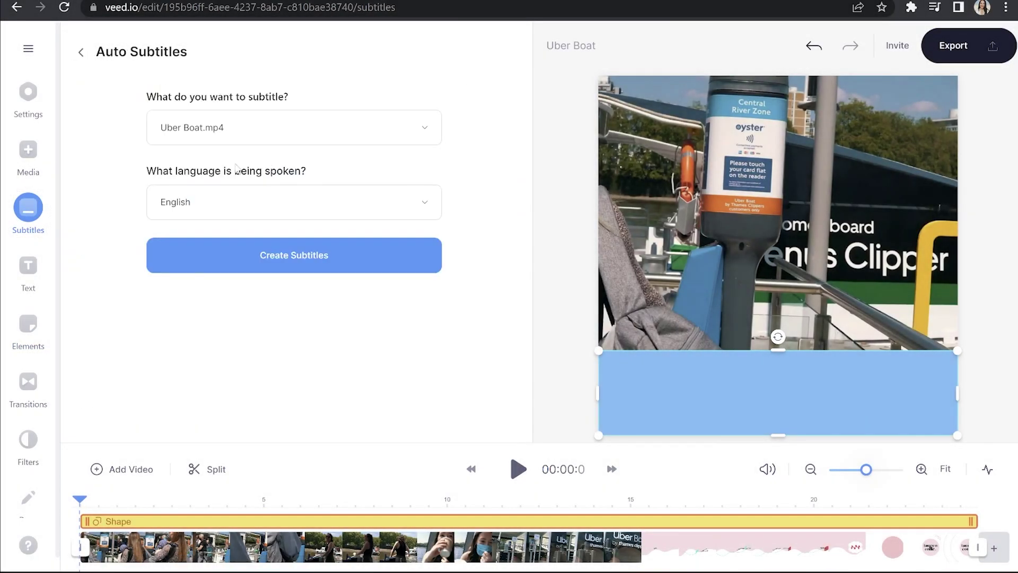
left_click(227, 202)
scroll(273, 322, "down", 5)
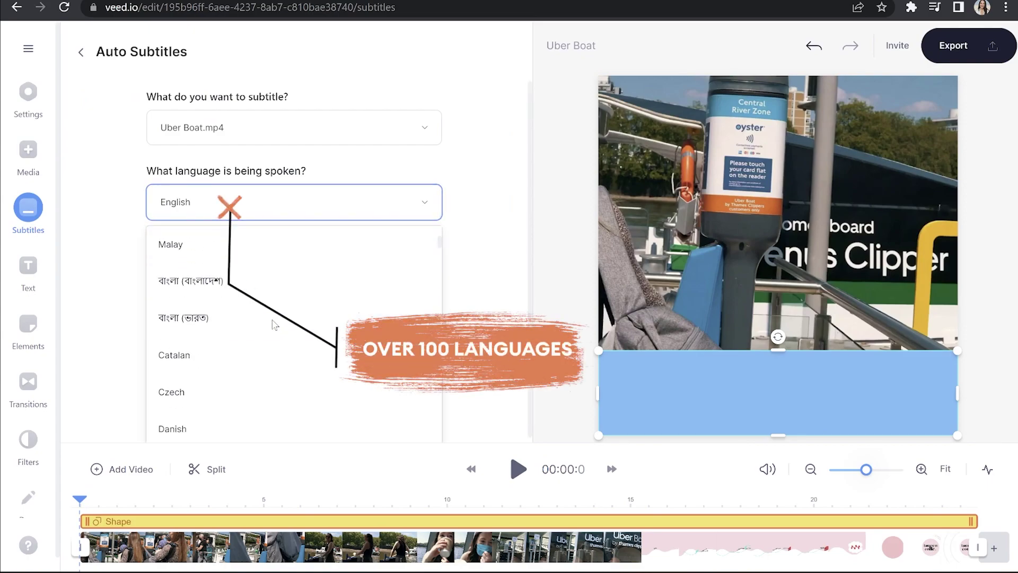
scroll(273, 323, "down", 5)
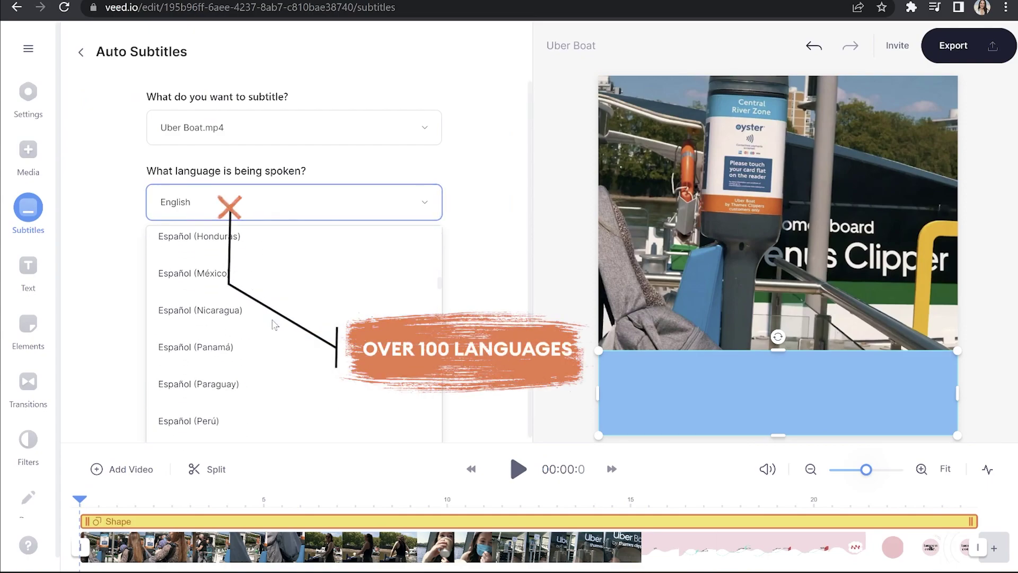
scroll(274, 324, "down", 1)
left_click(316, 205)
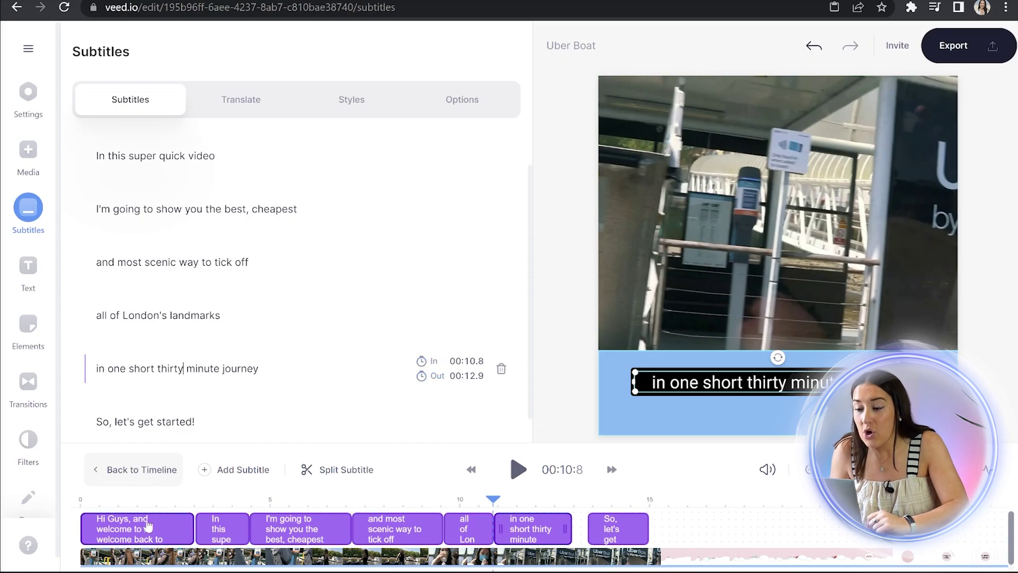
- Check the 'In this super quick video' and 'Hi Guys' subtitle lines, then go to subtitle Styles
left_click(194, 510)
left_click(180, 519)
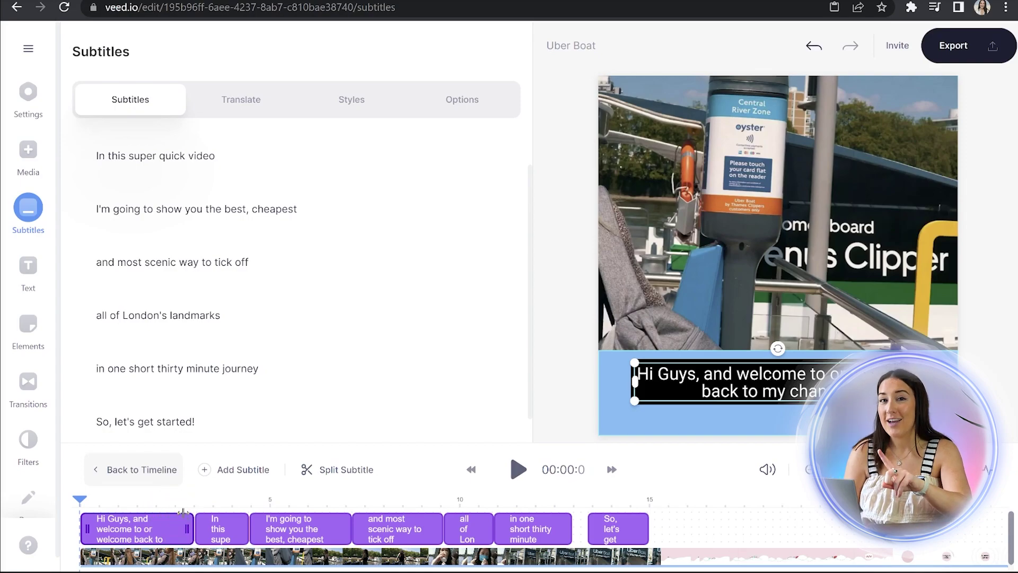
left_click(350, 100)
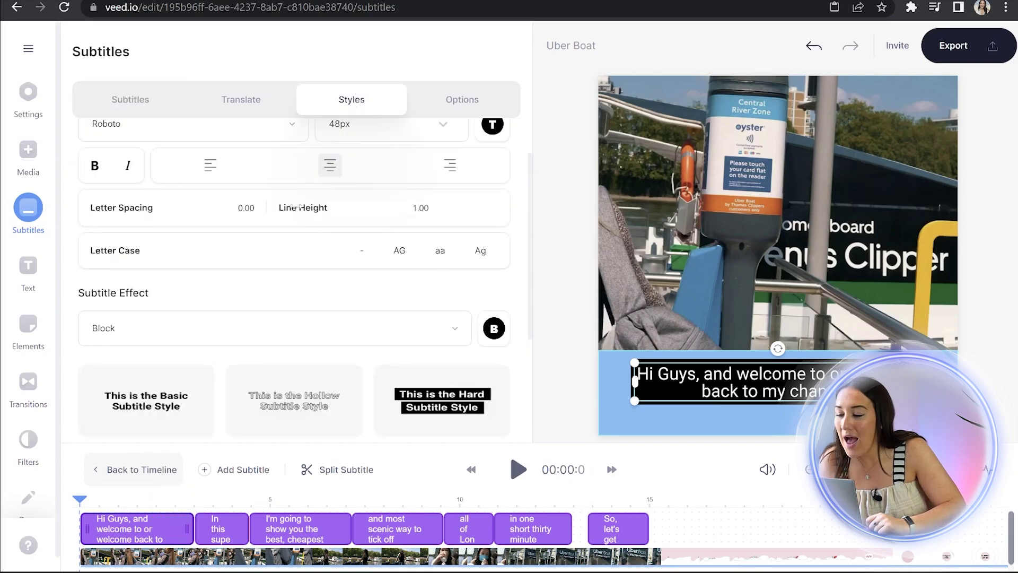
- Change the subtitle font to Lemon
scroll(295, 203, "up", 1)
left_click(291, 191)
scroll(216, 324, "down", 5)
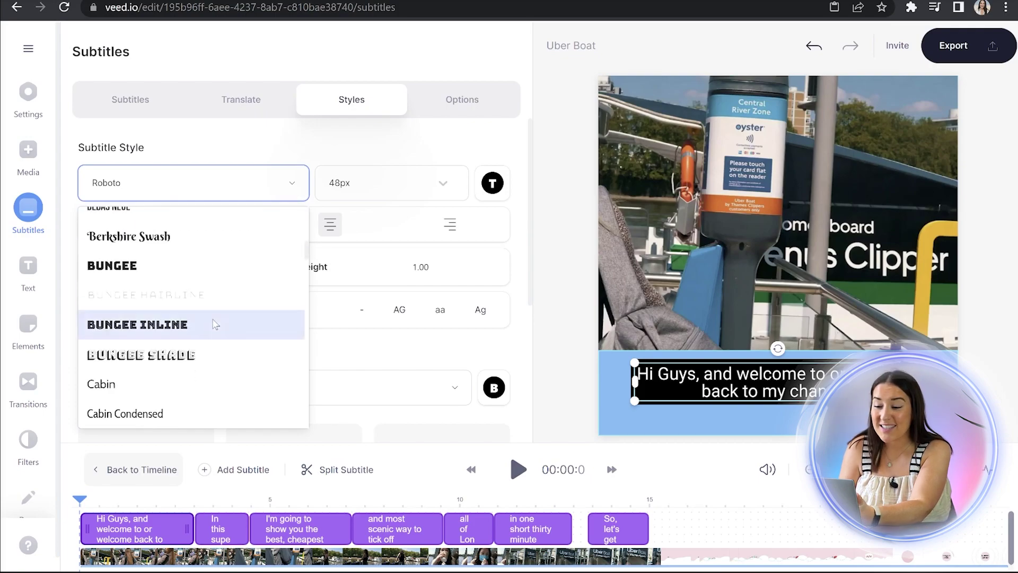
scroll(216, 325, "down", 10)
left_click(159, 324)
- Compare size, colour and effect presets, then apply the yellow Stylistic subtitle style
left_click(391, 193)
left_click(492, 183)
scroll(318, 318, "down", 3)
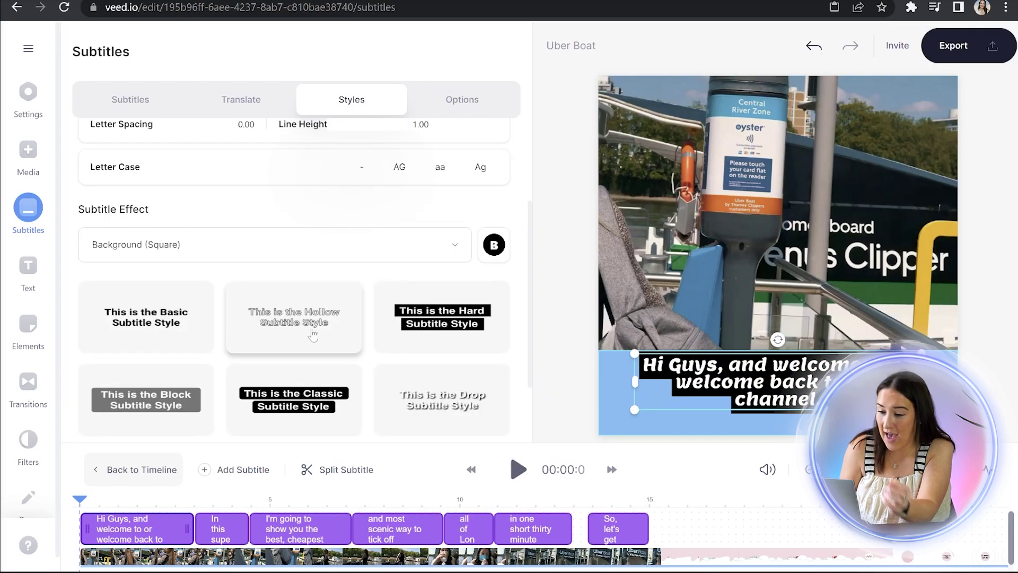
left_click(295, 318)
left_click(403, 397)
scroll(334, 391, "down", 2)
left_click(189, 396)
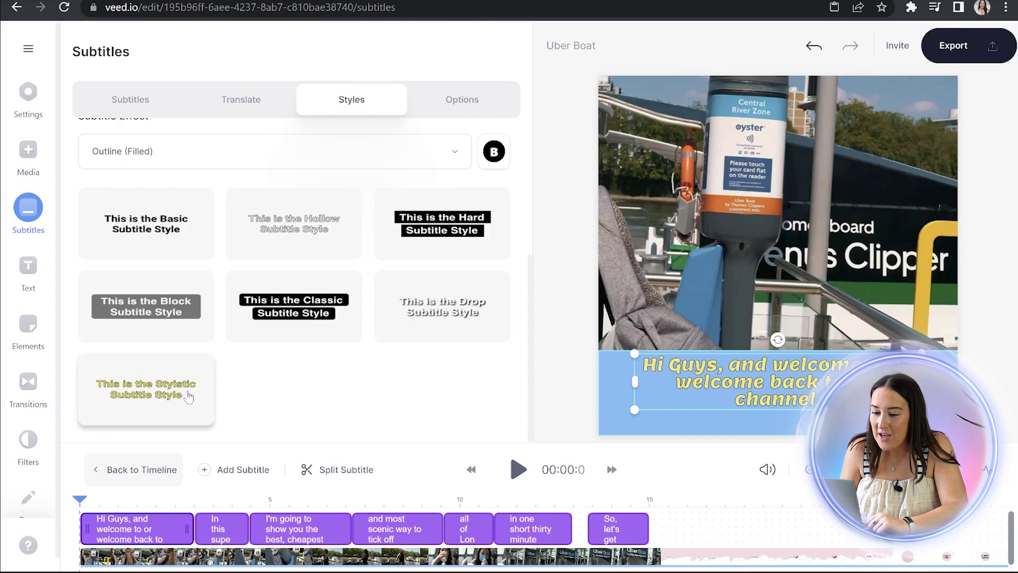
- Export the video with the HD quality preset
left_click(946, 46)
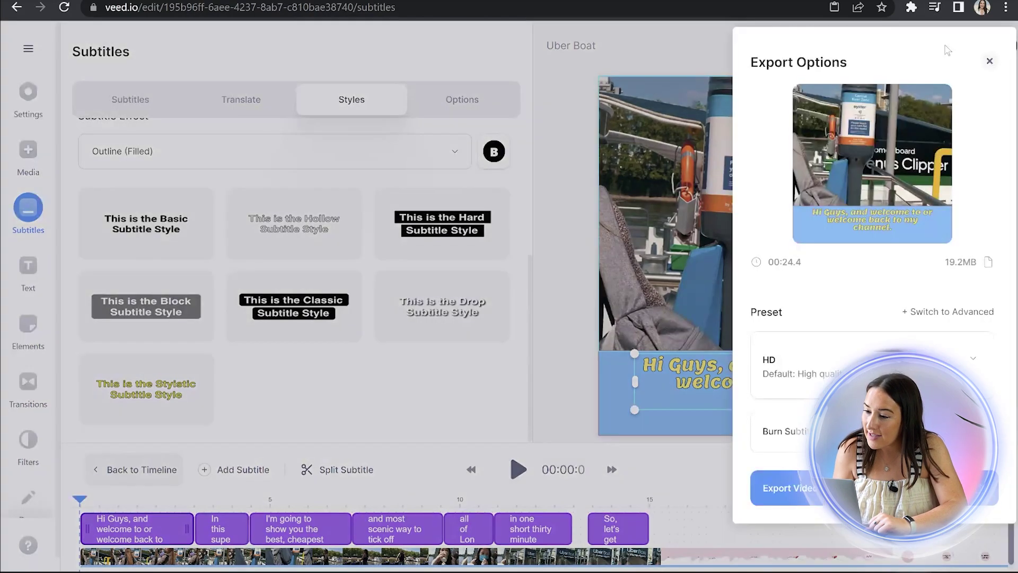
left_click(843, 369)
left_click(796, 395)
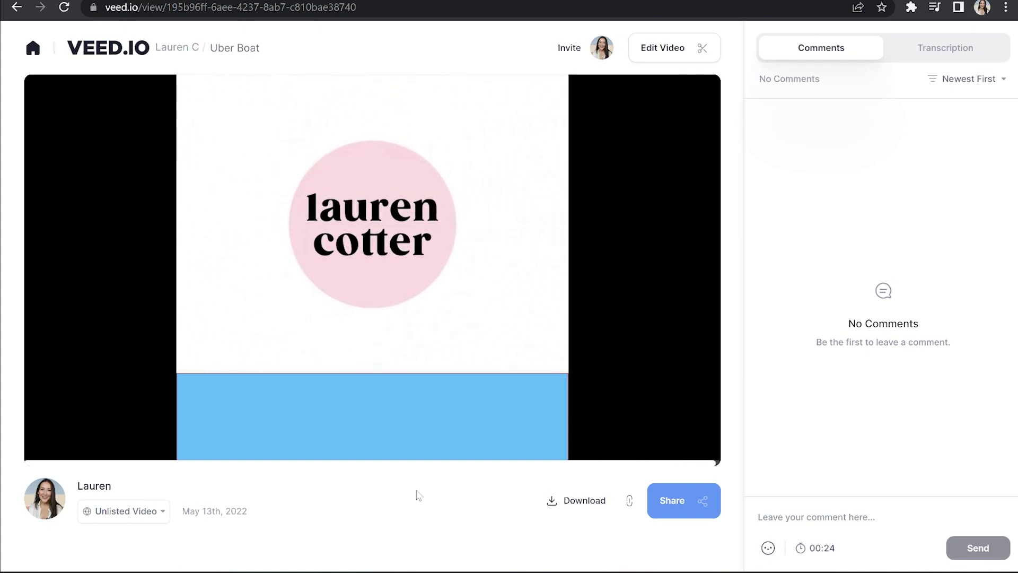
- Bring up the MP4 and GIF download format choices
left_click(552, 506)
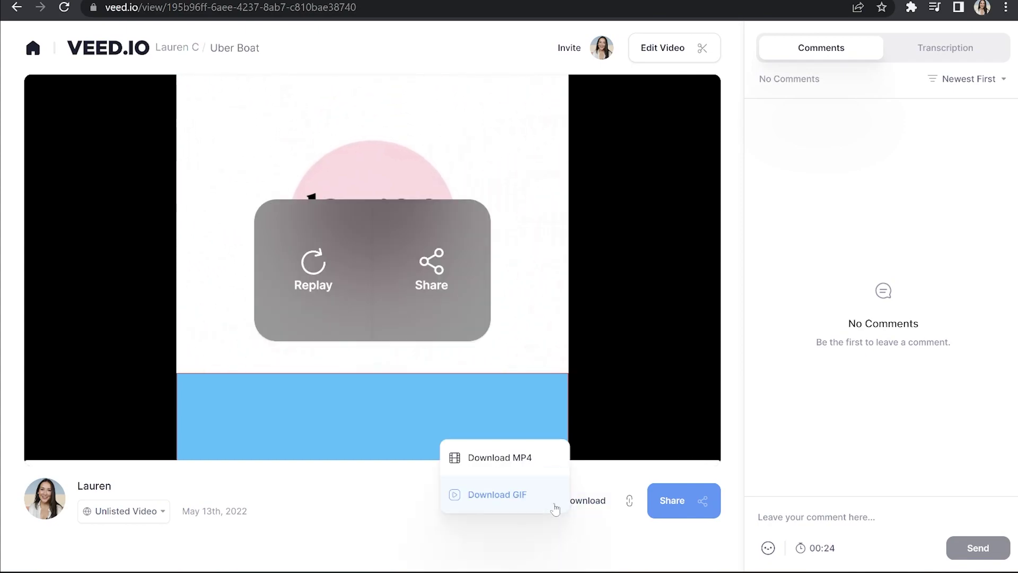